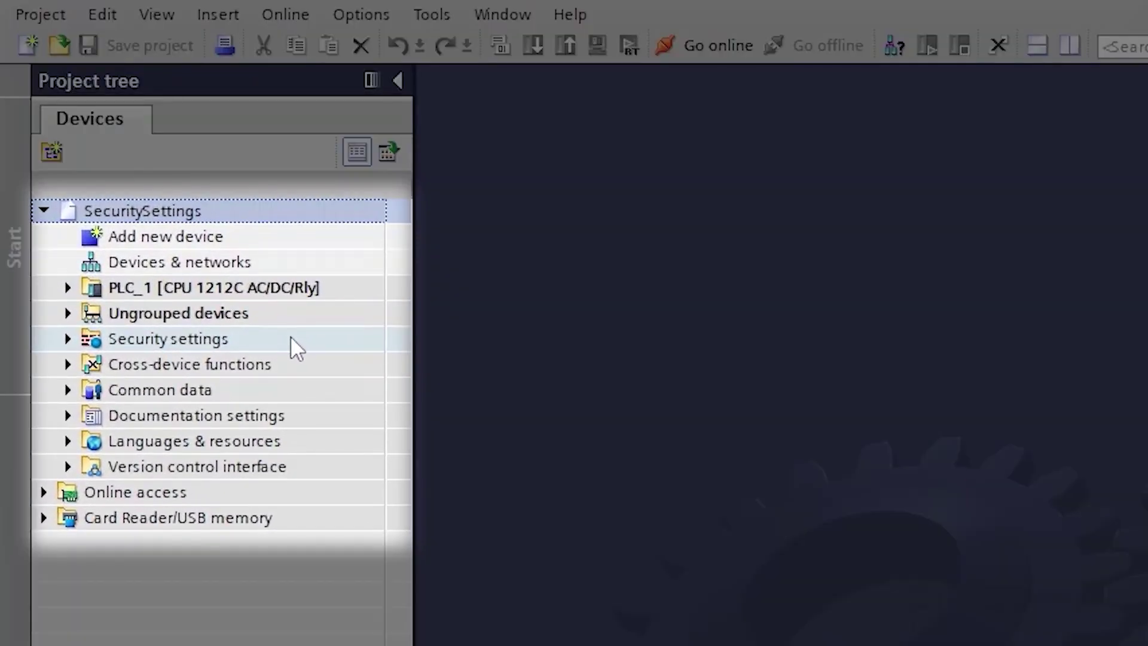
Expand Security settings in the Project tree to reveal Settings and Users and roles
left_click(67, 339)
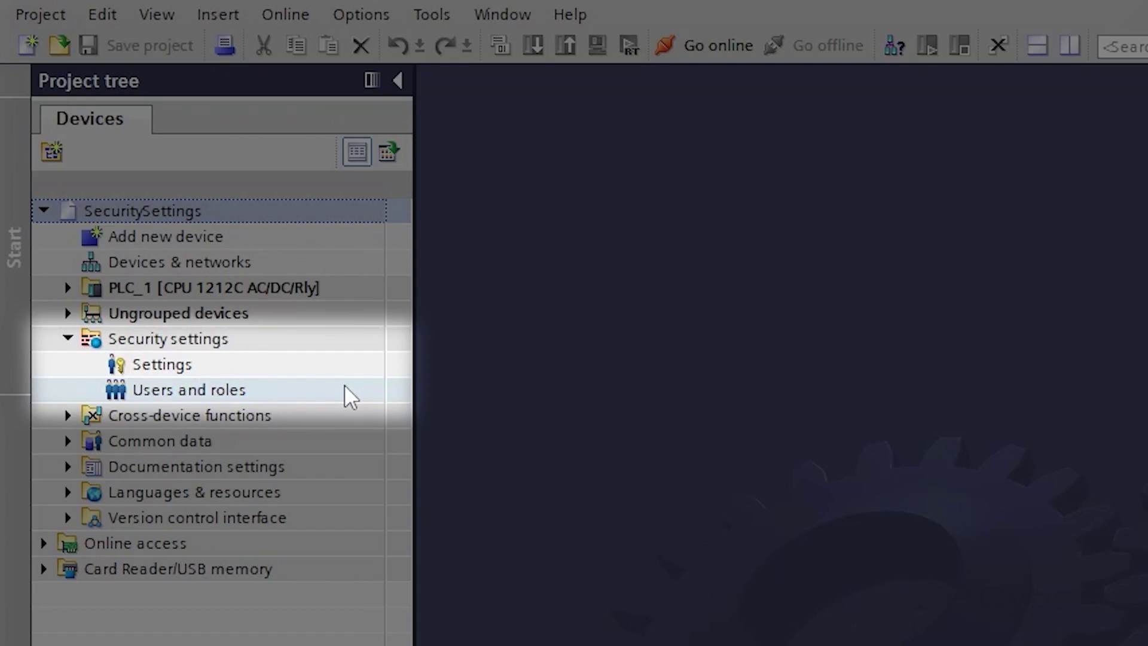
Open the security Settings editor and display its password policy settings
left_click(343, 365)
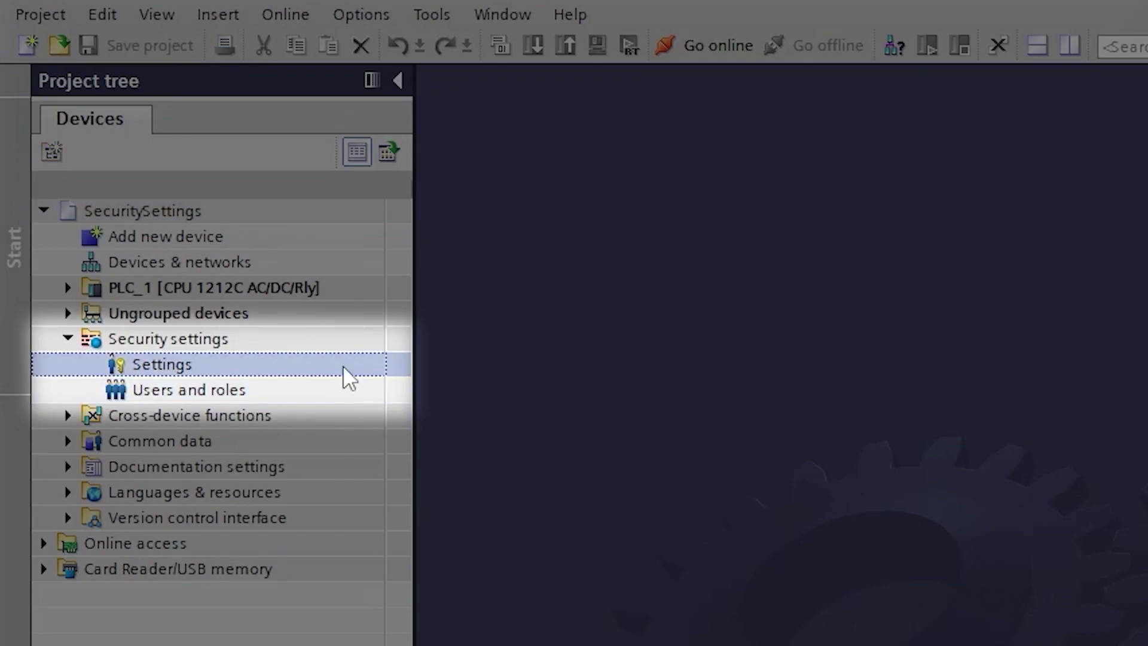
double_click(342, 365)
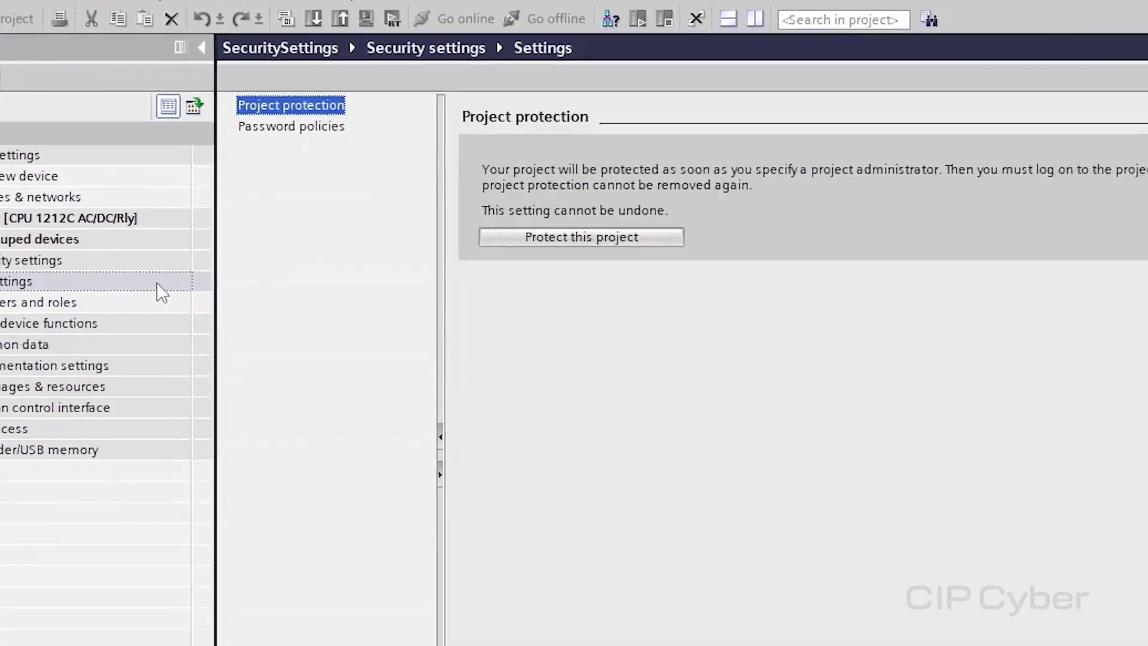
left_click(333, 127)
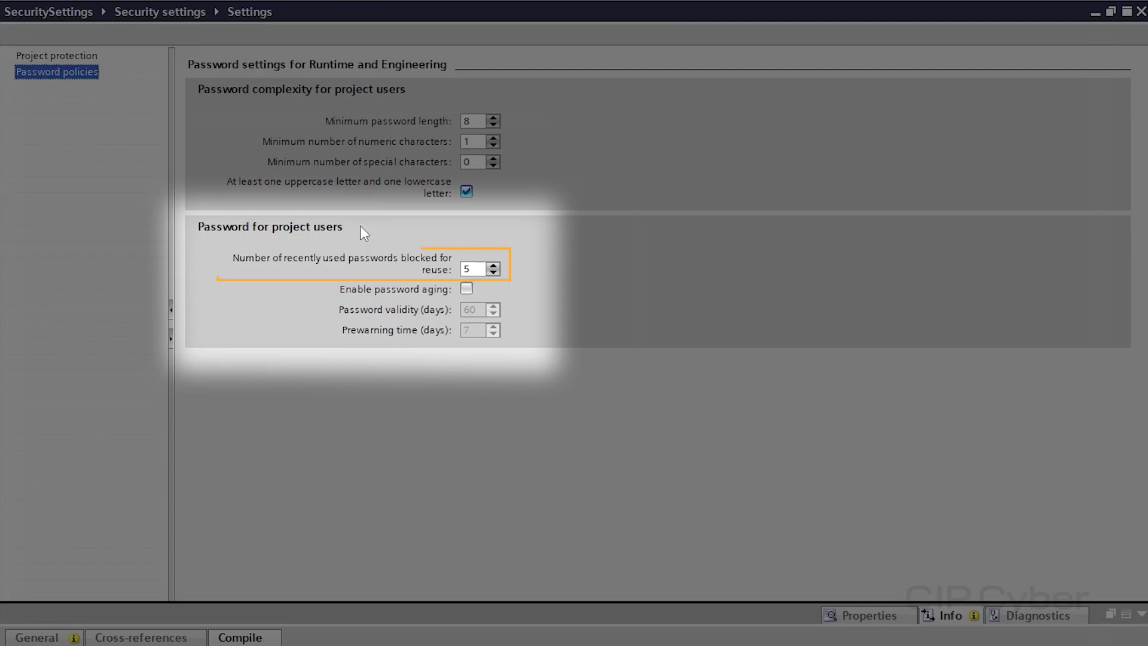
Step the recently used passwords blocked for reuse up, then back down to 6
left_click(493, 266)
left_click(493, 266)
left_click(493, 266)
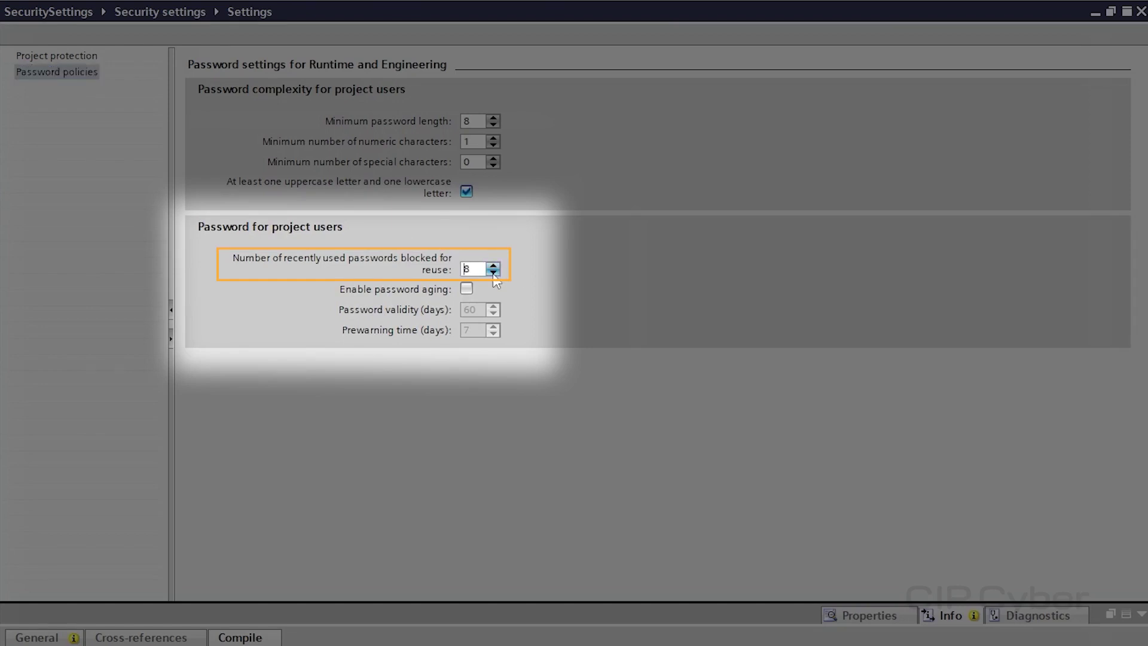
left_click(493, 273)
left_click(494, 272)
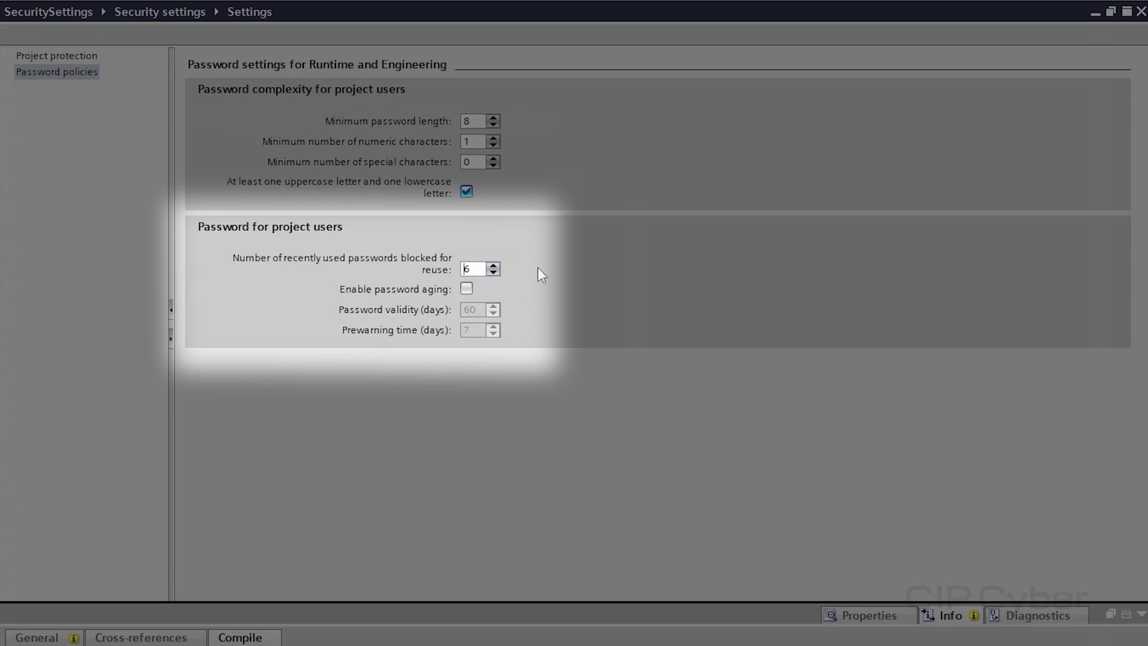
Tick Enable password aging and nudge the password validity days upward
left_click(467, 289)
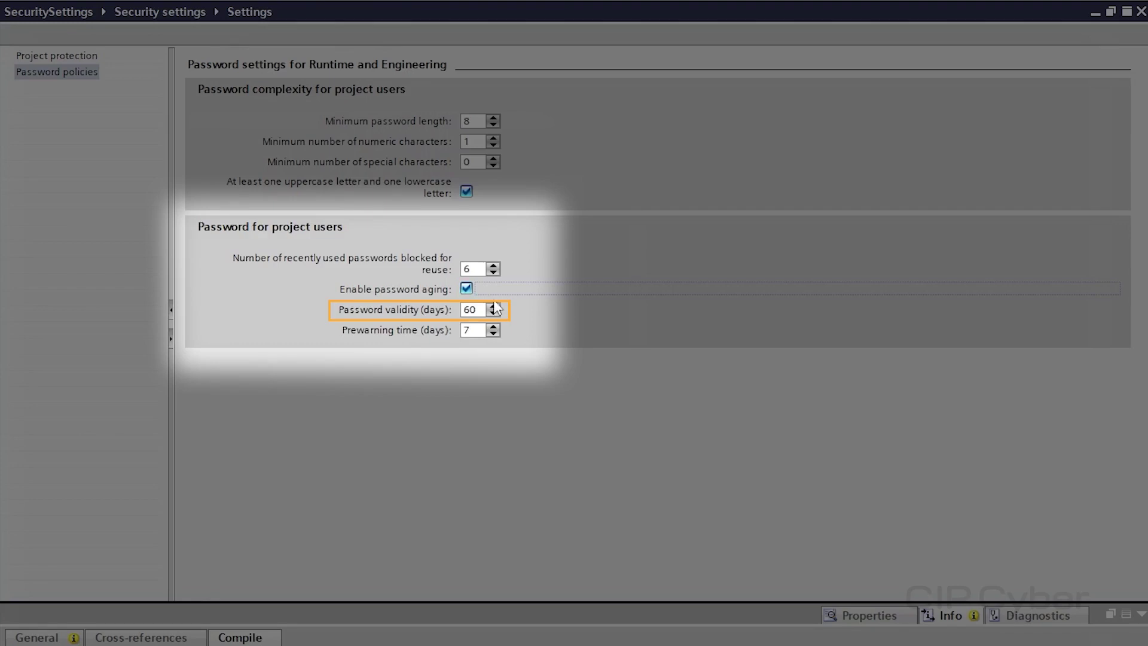
left_click(493, 307)
Lower password validity to 58 days and set the prewarning time to 6 days
left_click(494, 313)
left_click(493, 314)
left_click(494, 313)
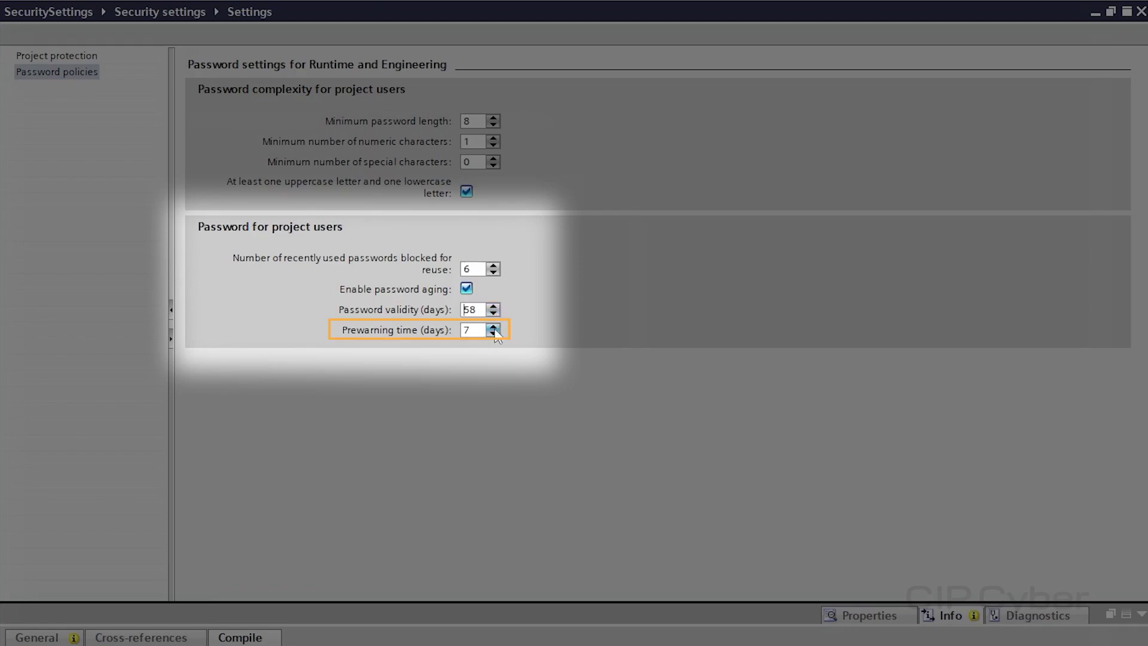
left_click(493, 327)
left_click(493, 327)
left_click(493, 333)
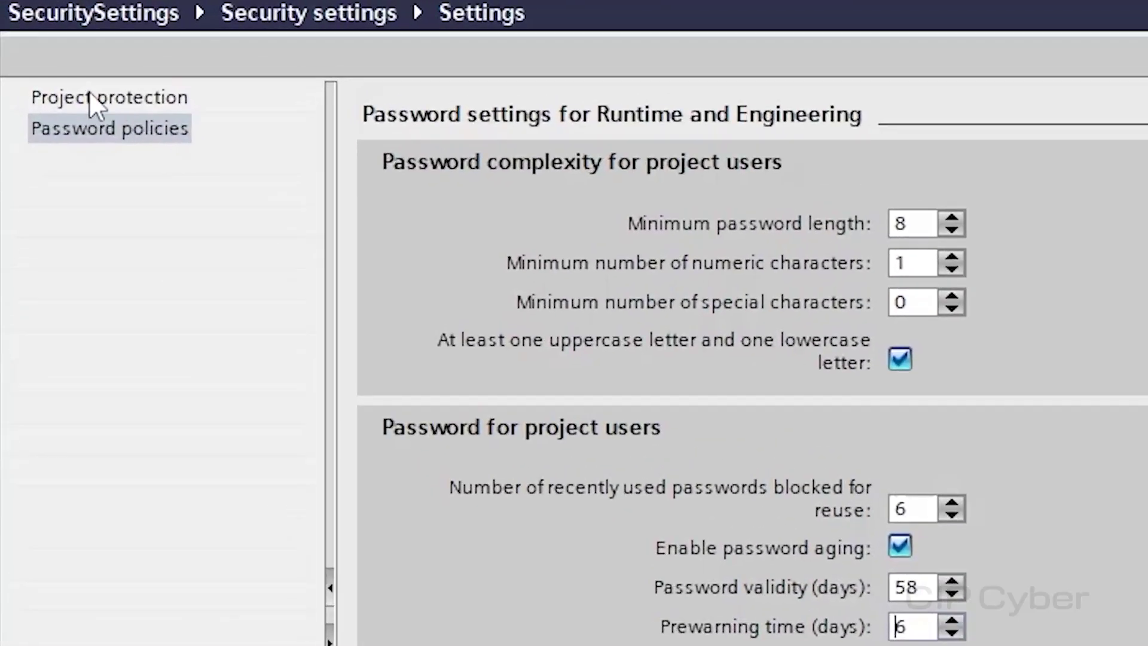
Go to the Project protection section and start protecting the project
left_click(46, 55)
left_click(91, 97)
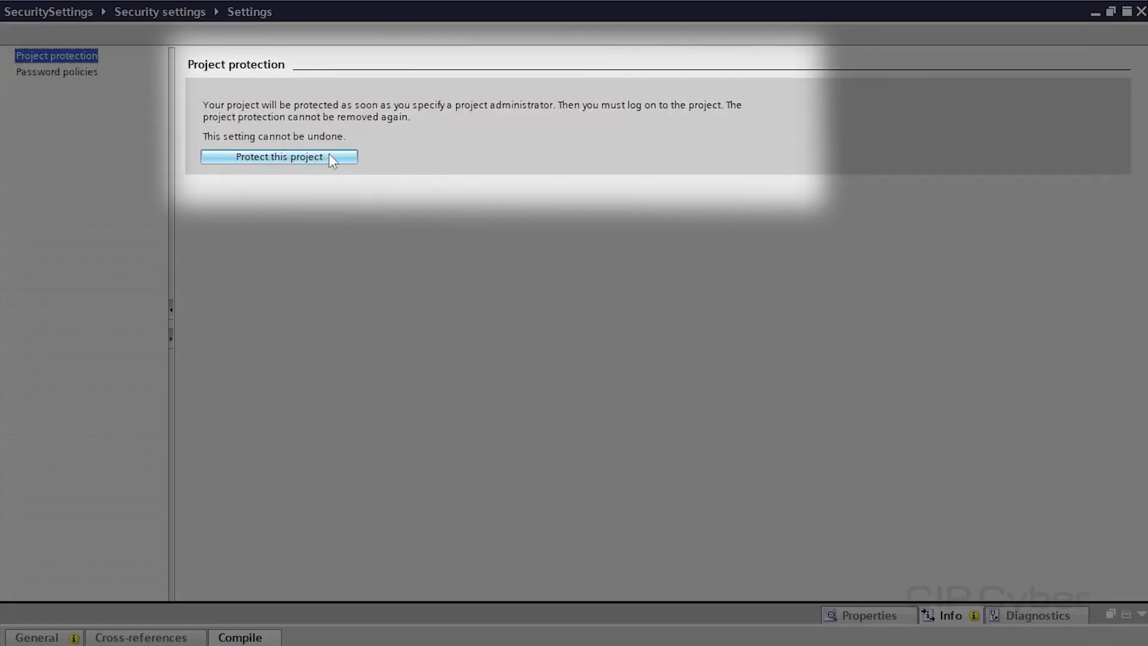
left_click(330, 155)
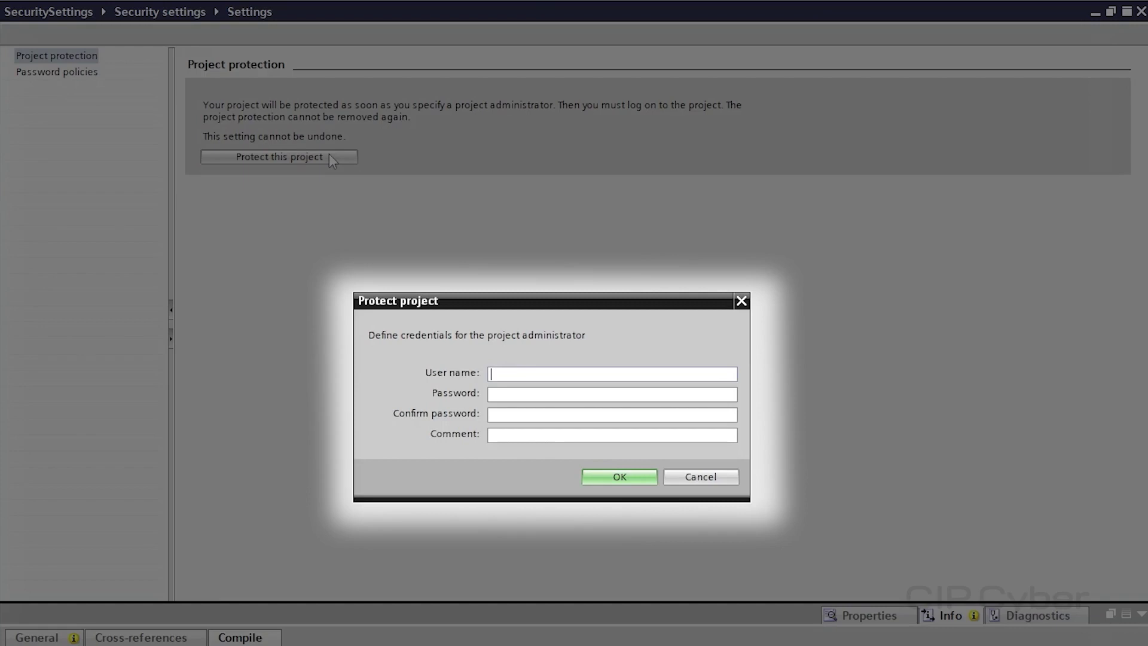
Enter the administrator user name, the password twice, and comment 'hello', then confirm
type("admin")
left_click(561, 394)
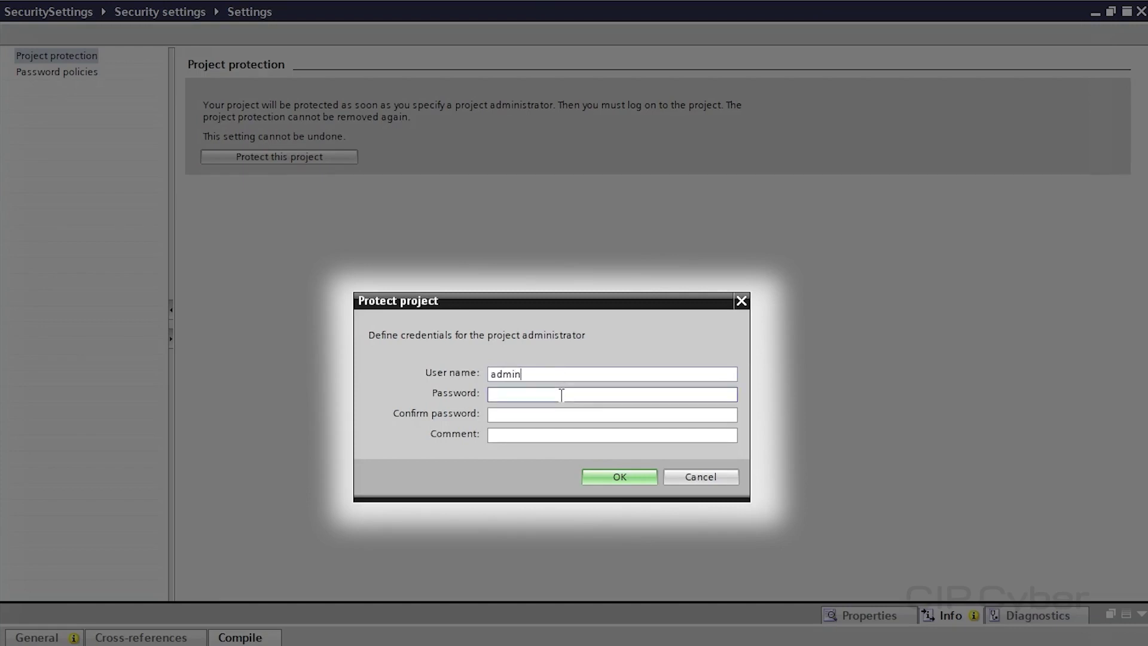
type("**********")
left_click(557, 414)
type("*****")
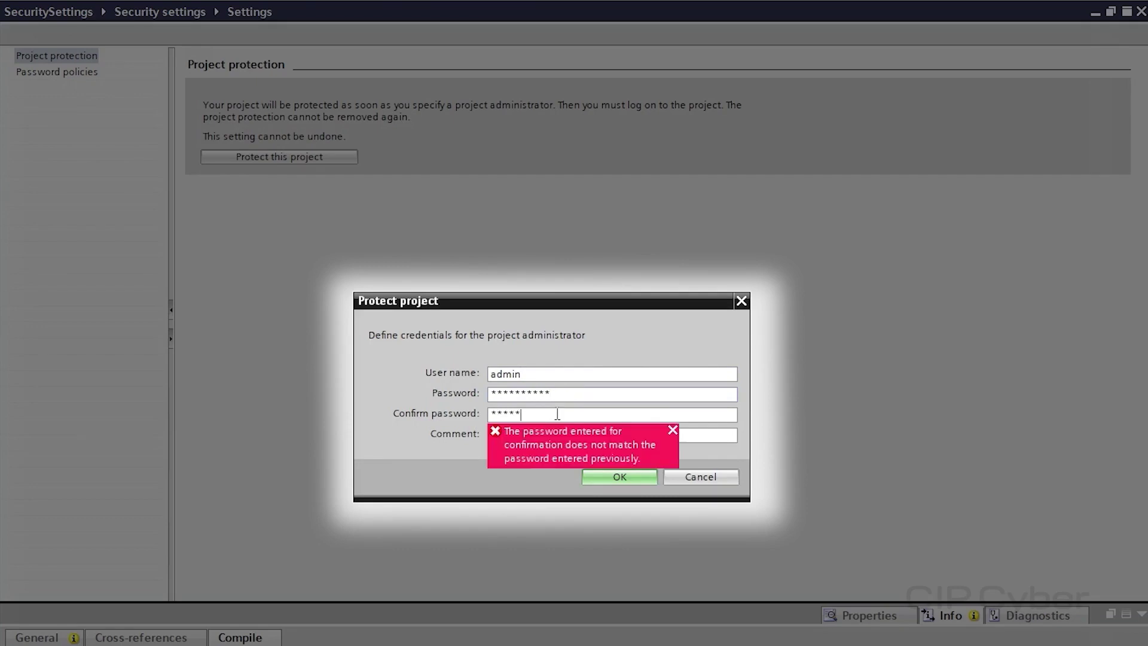
type("*****")
left_click(696, 435)
type("hello")
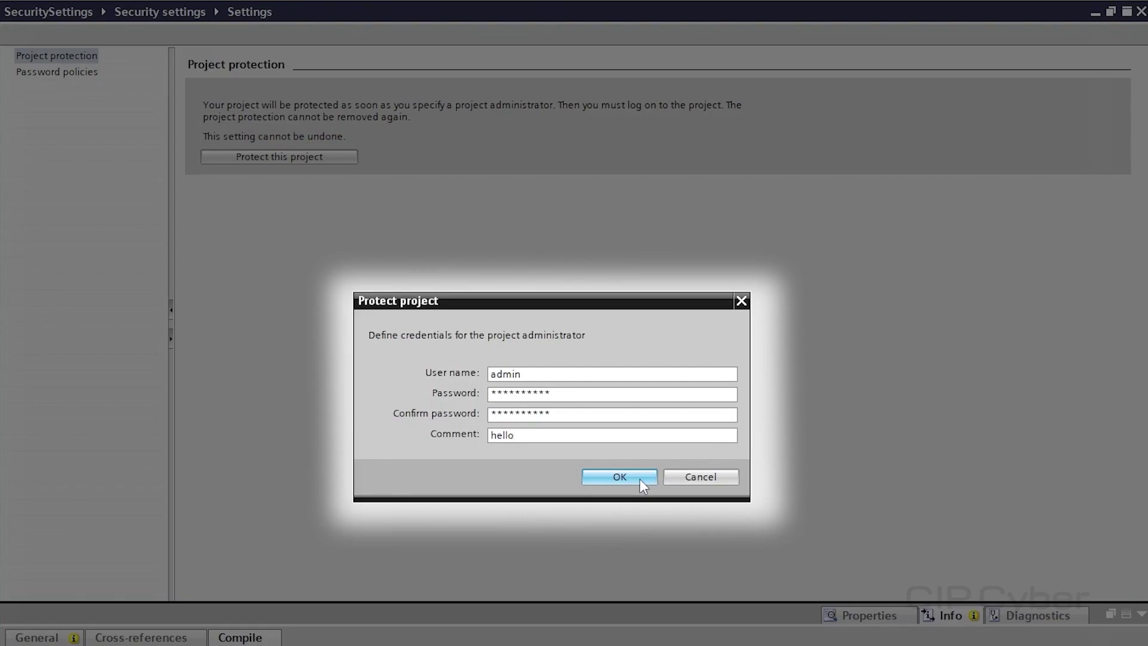
left_click(640, 479)
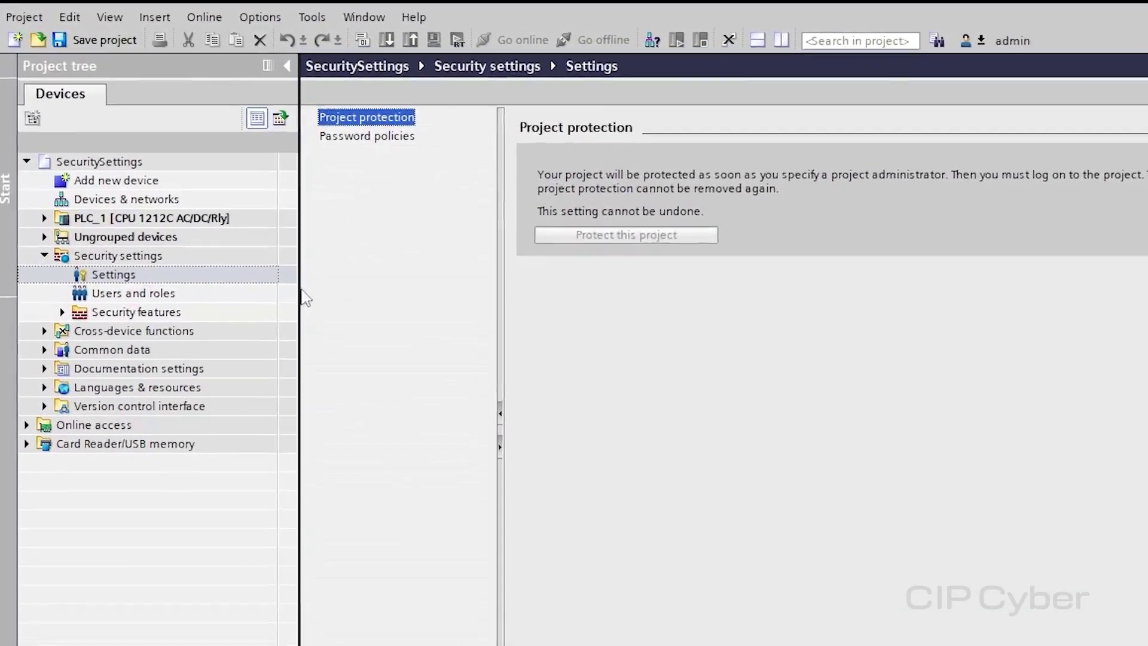
Open the Users and roles editor of the newly protected project
left_click(241, 267)
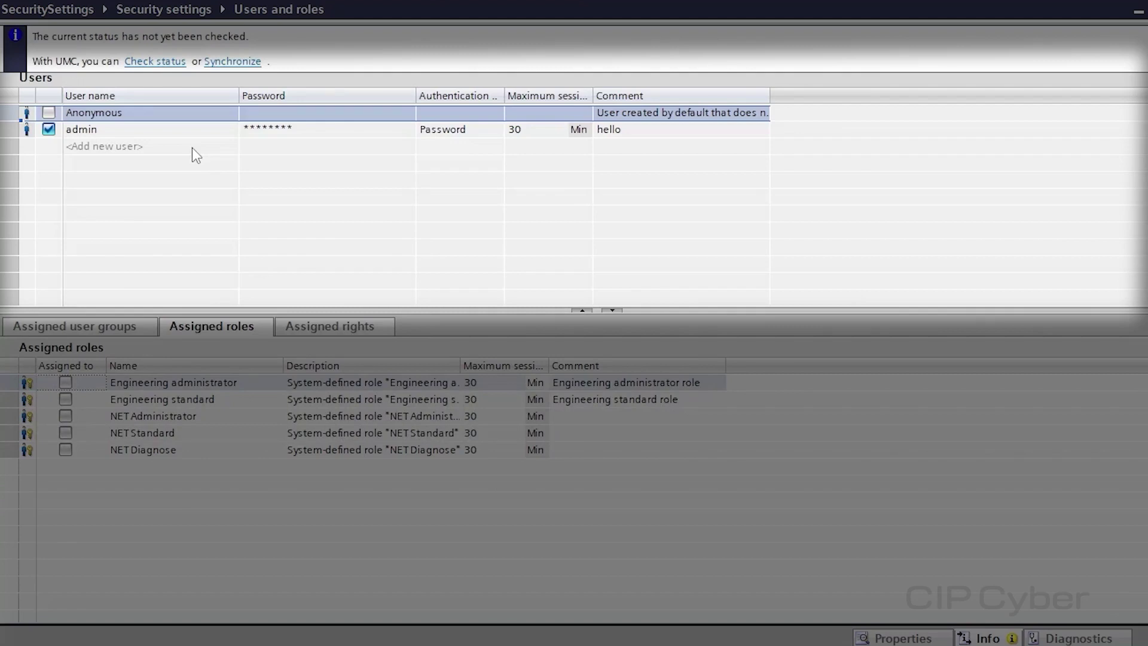
Add a local user named 'test' and set and confirm its password
left_click(192, 148)
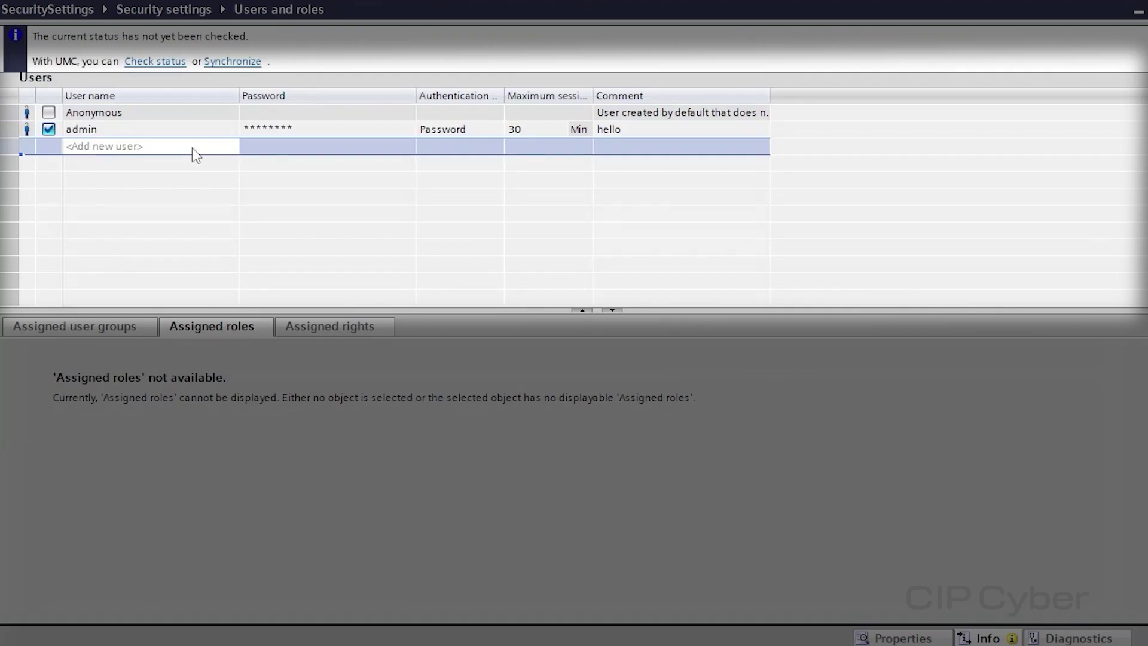
left_click(192, 148)
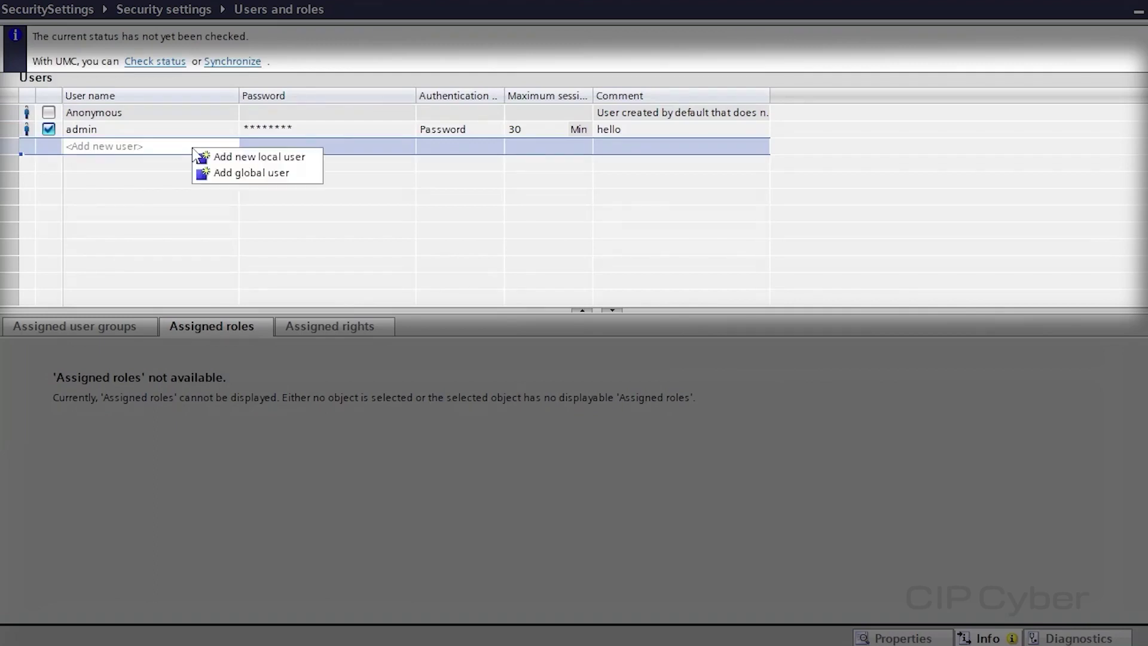
left_click(310, 158)
type("test")
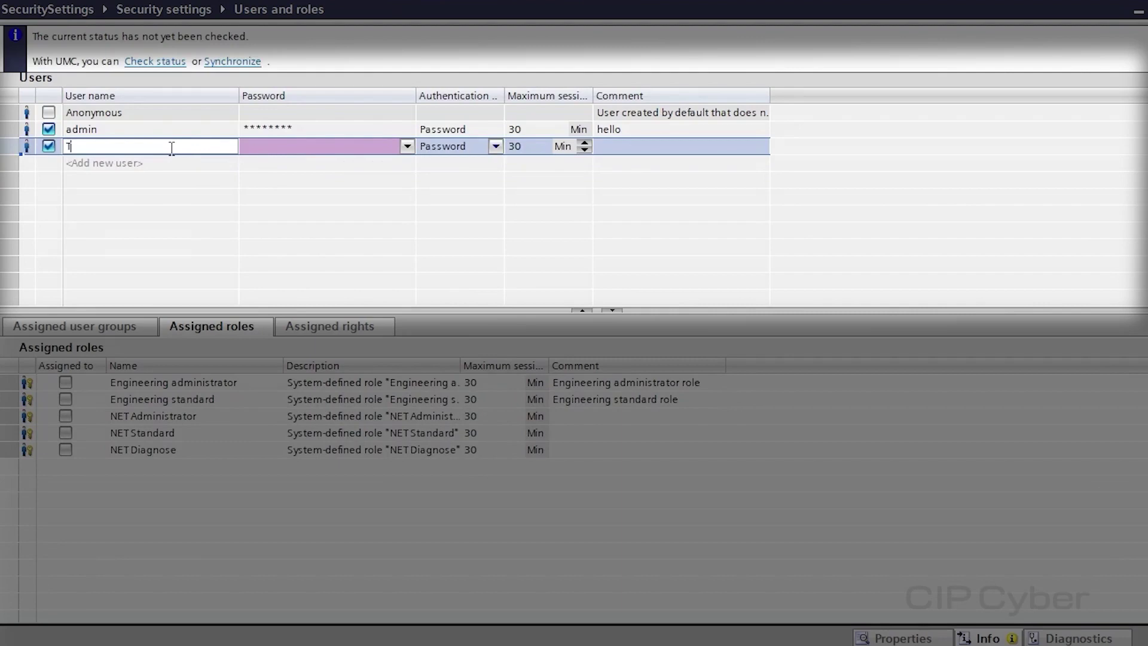
left_click(409, 148)
left_click(407, 147)
type("test")
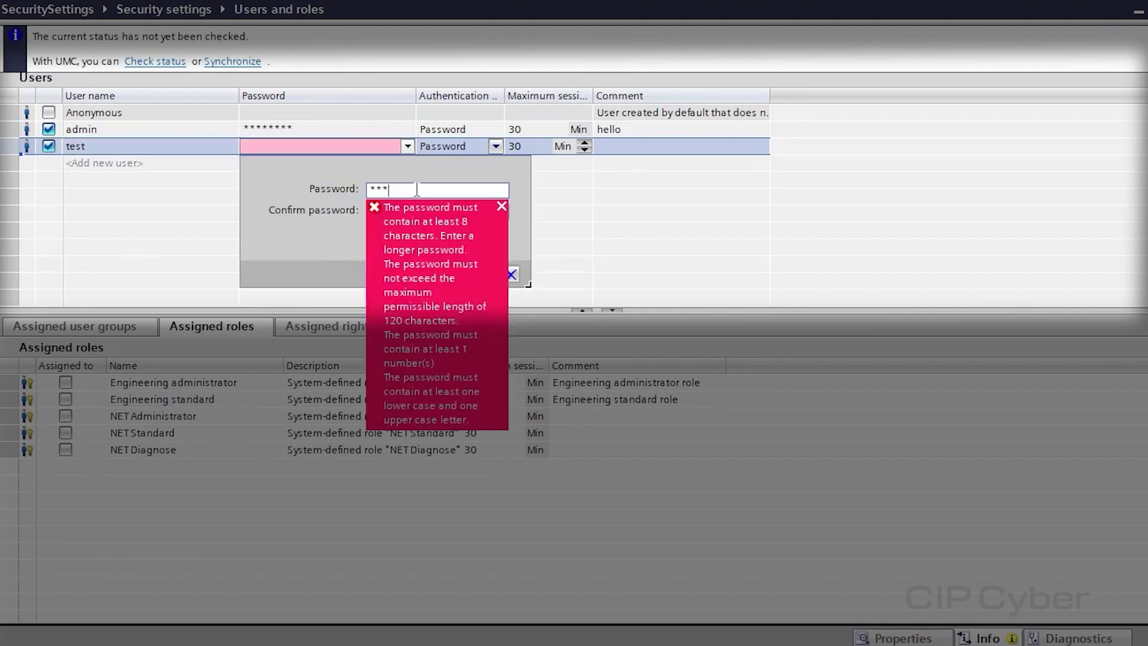
type("12345")
key("Tab")
type("test12345")
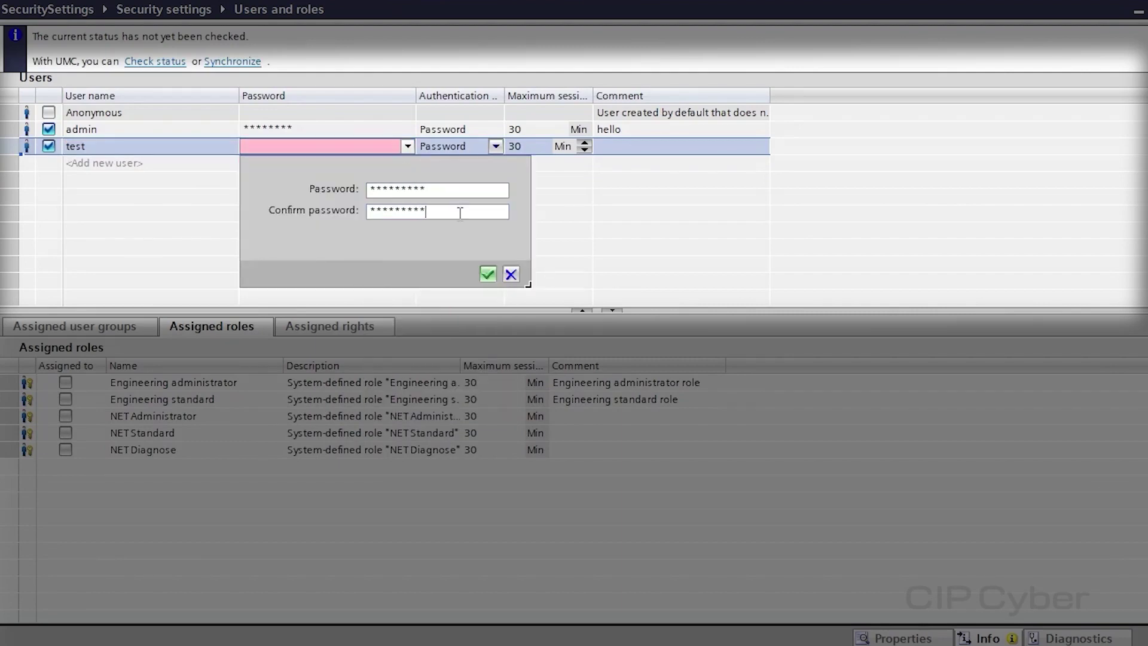
left_click(488, 274)
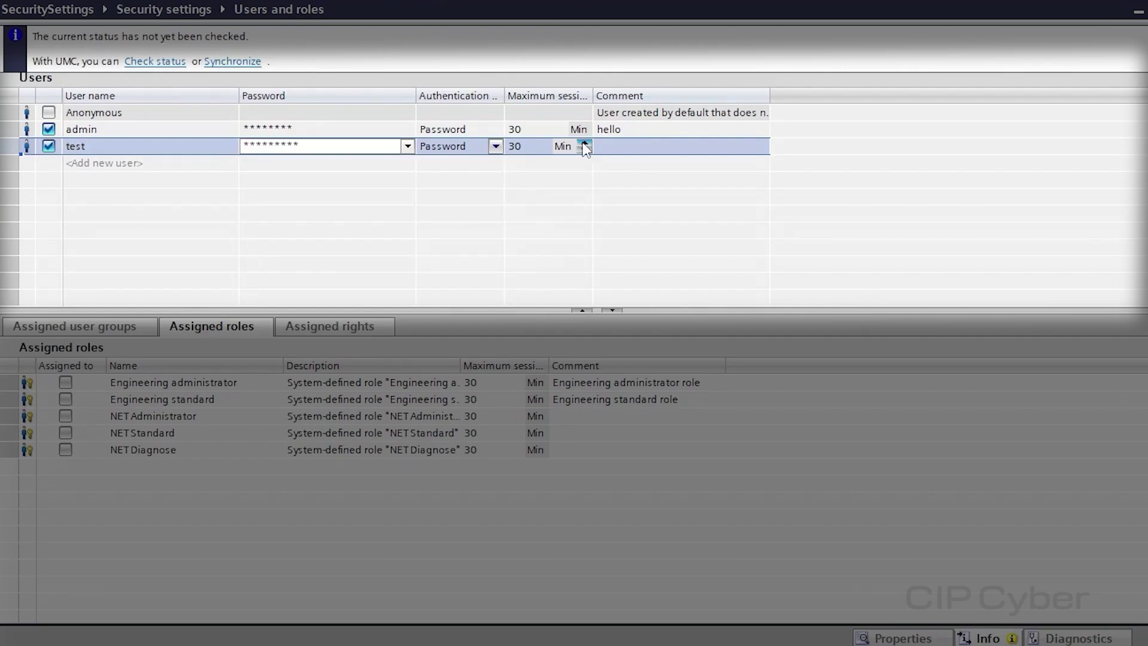
Adjust the test user's maximum session time with the spin arrows, ending at 26 minutes
left_click(585, 145)
left_click(585, 145)
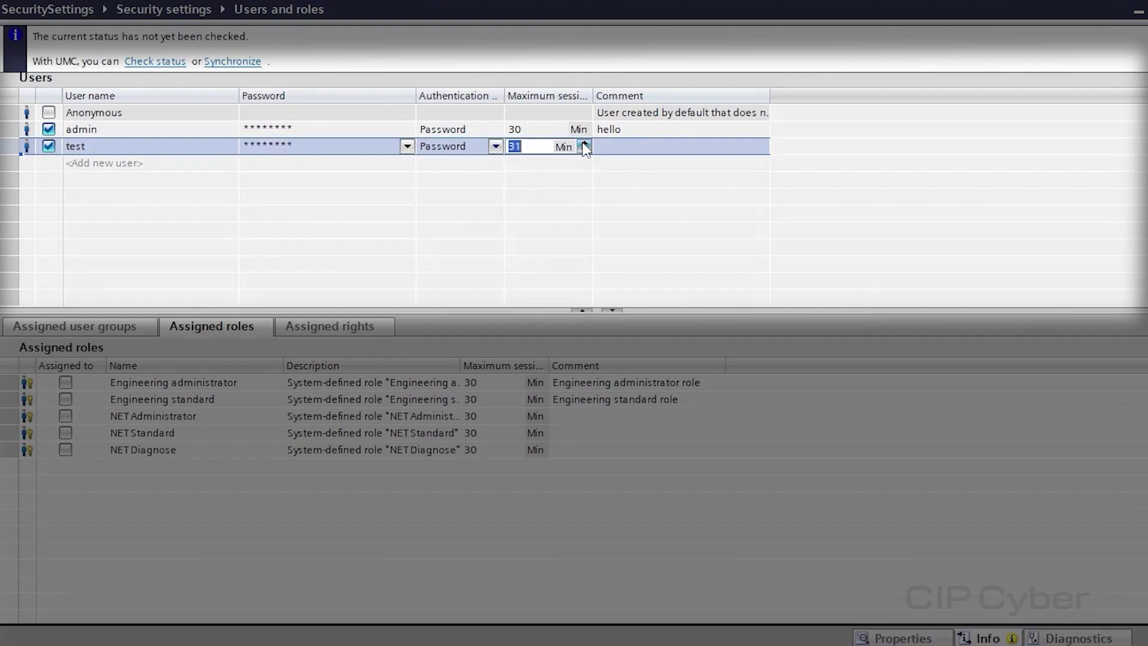
left_click(585, 144)
left_click(584, 144)
left_click(585, 150)
left_click(585, 149)
left_click(584, 150)
left_click(585, 151)
left_click(585, 150)
left_click(584, 150)
left_click(584, 150)
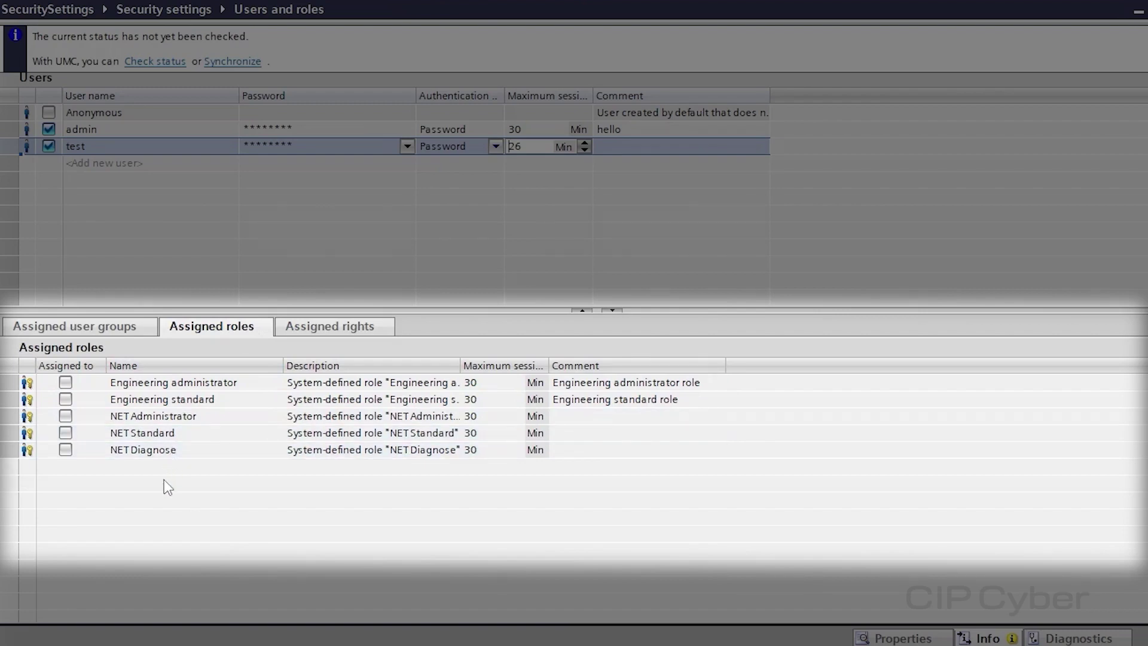
Assign the NET Diagnose role to user test and view its assigned rights
left_click(65, 450)
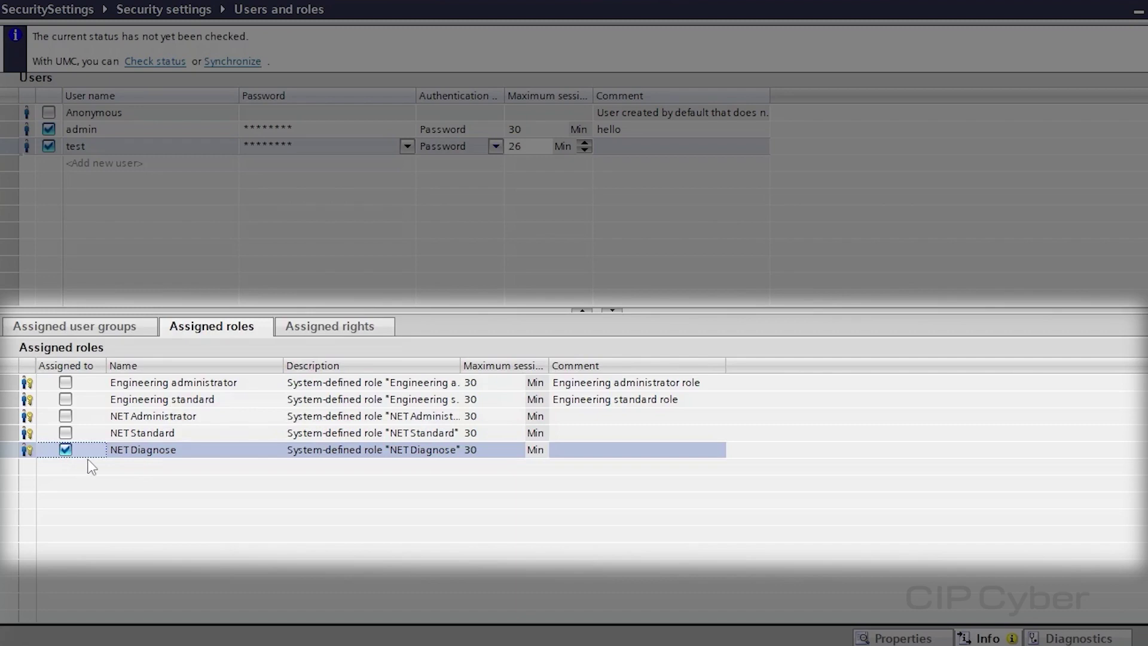
left_click(378, 326)
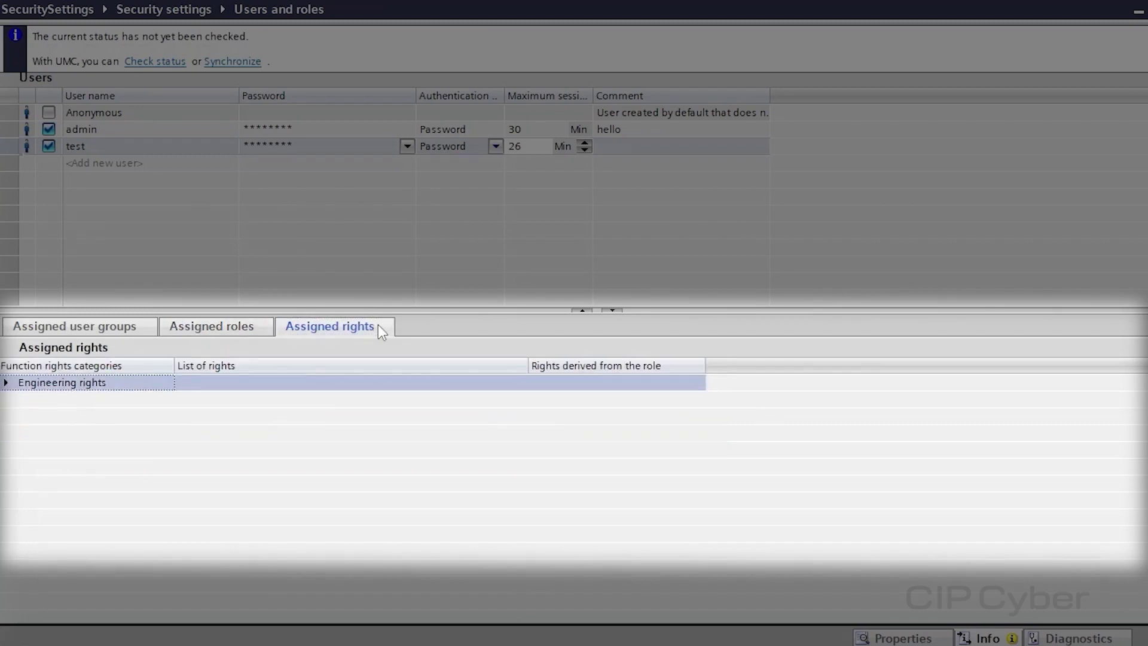
Expand Engineering rights to show read-only project access and security device configuration viewing
left_click(7, 383)
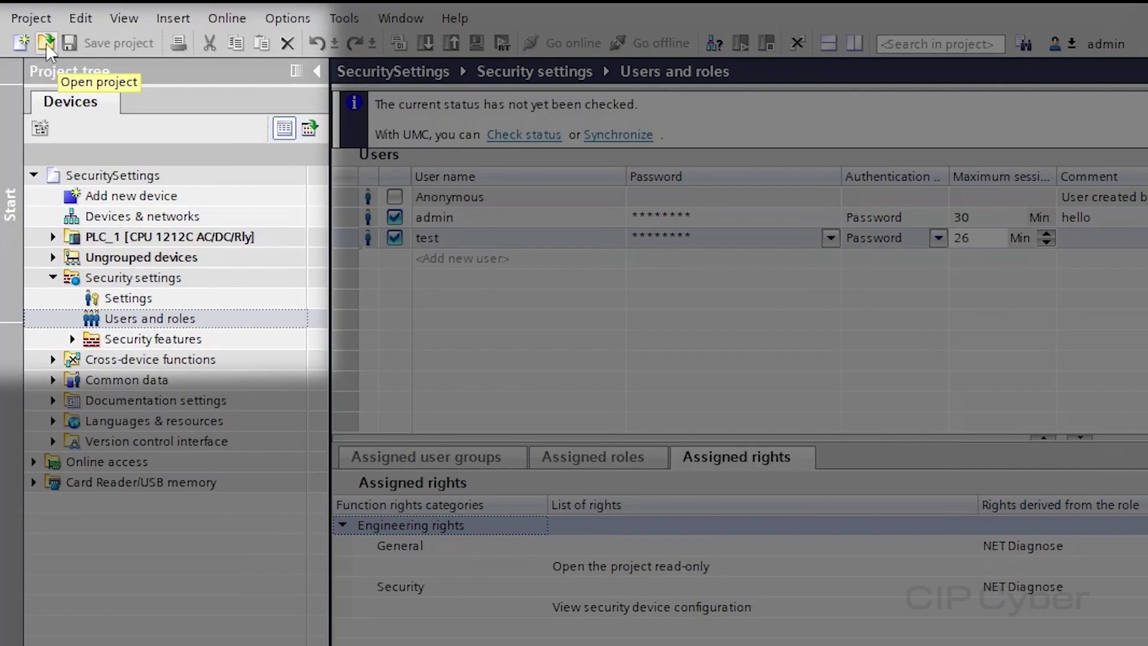
Open the SecuritySettings project from the Security Settings folder on disk
left_click(46, 43)
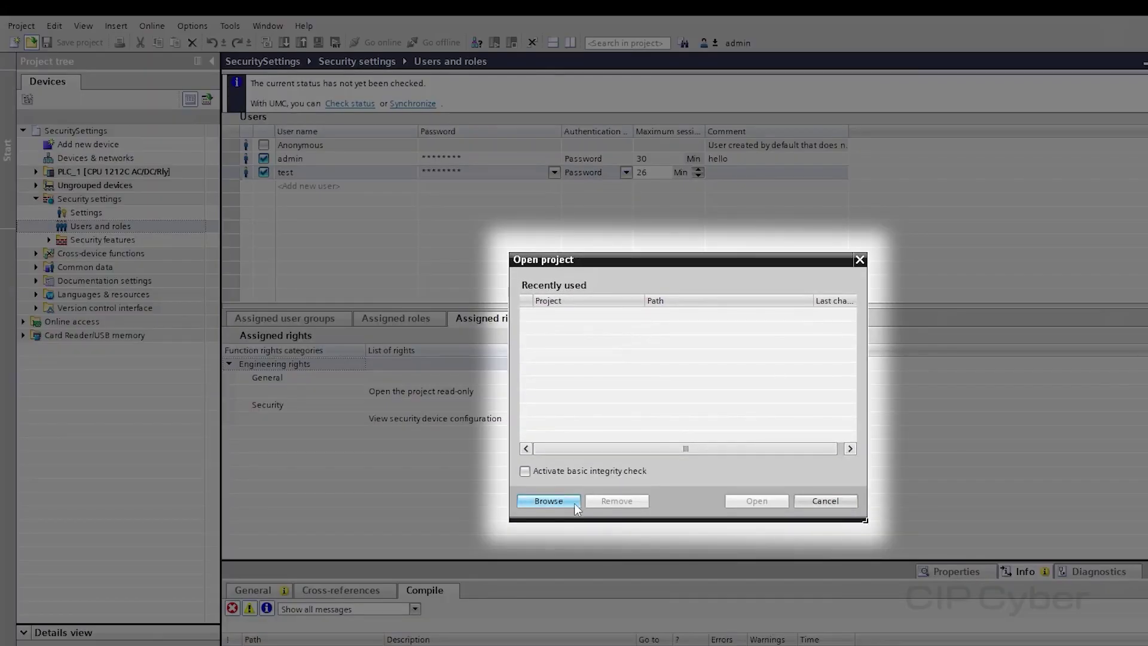
left_click(574, 503)
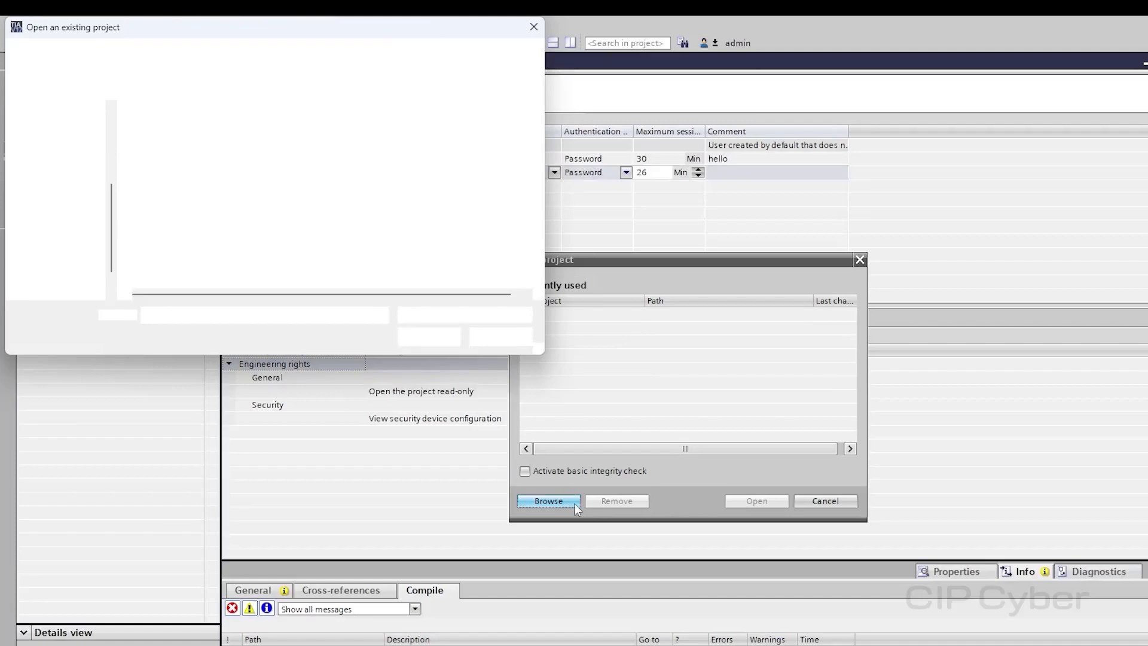
double_click(228, 132)
left_click(237, 281)
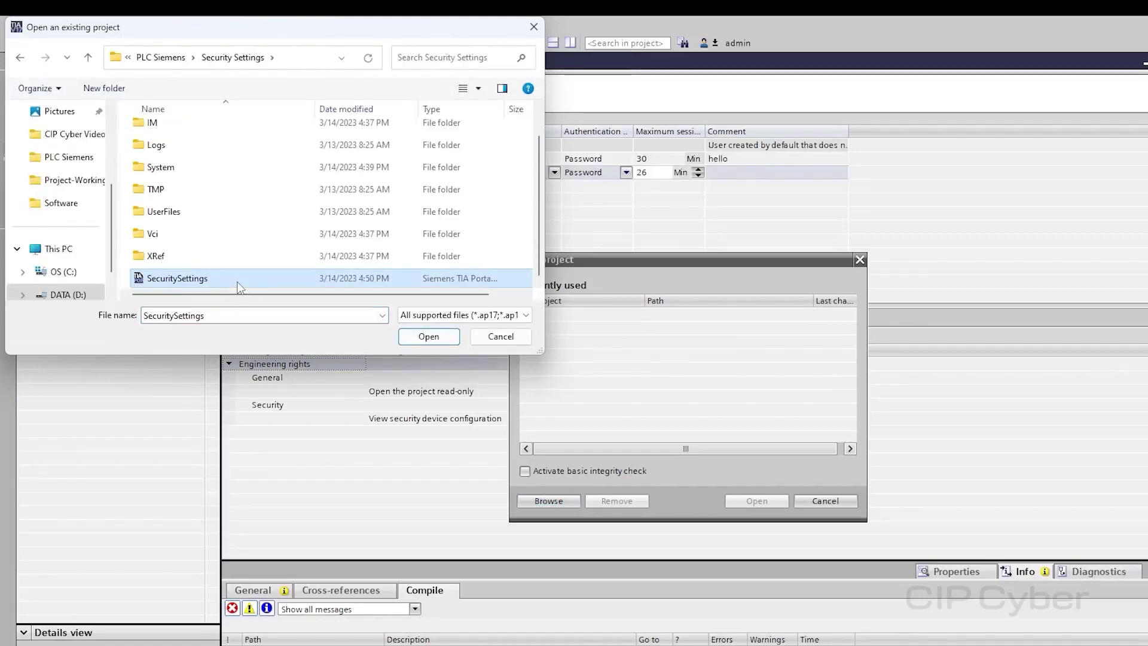
left_click(429, 336)
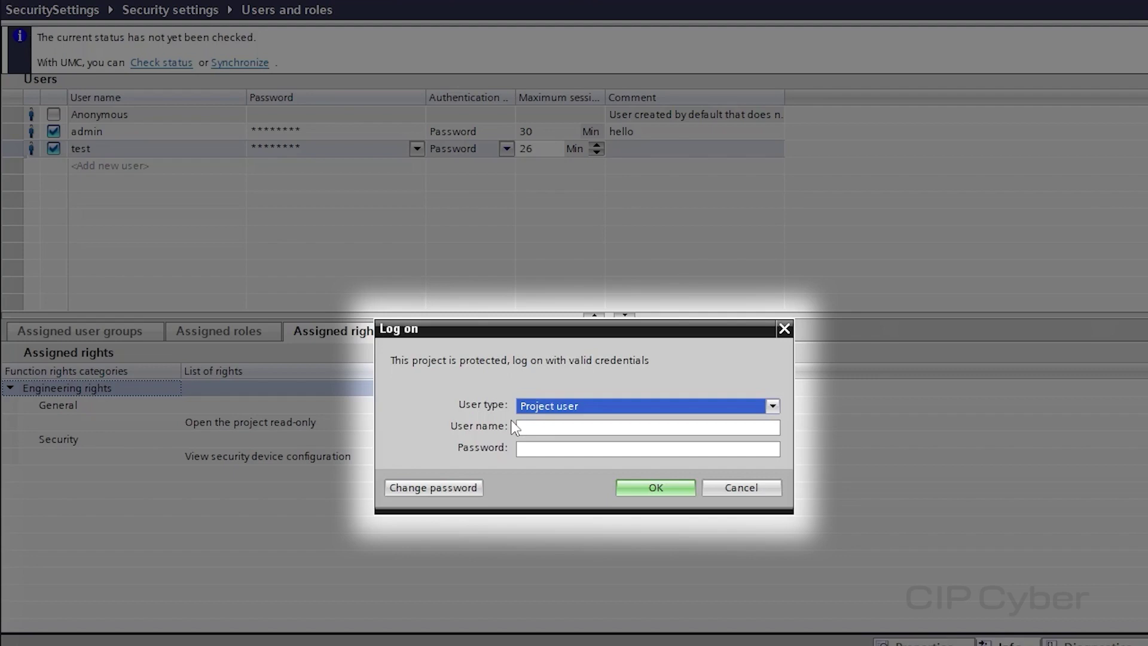
Attempt to log on to the protected project as user 'test' with a password
left_click(531, 428)
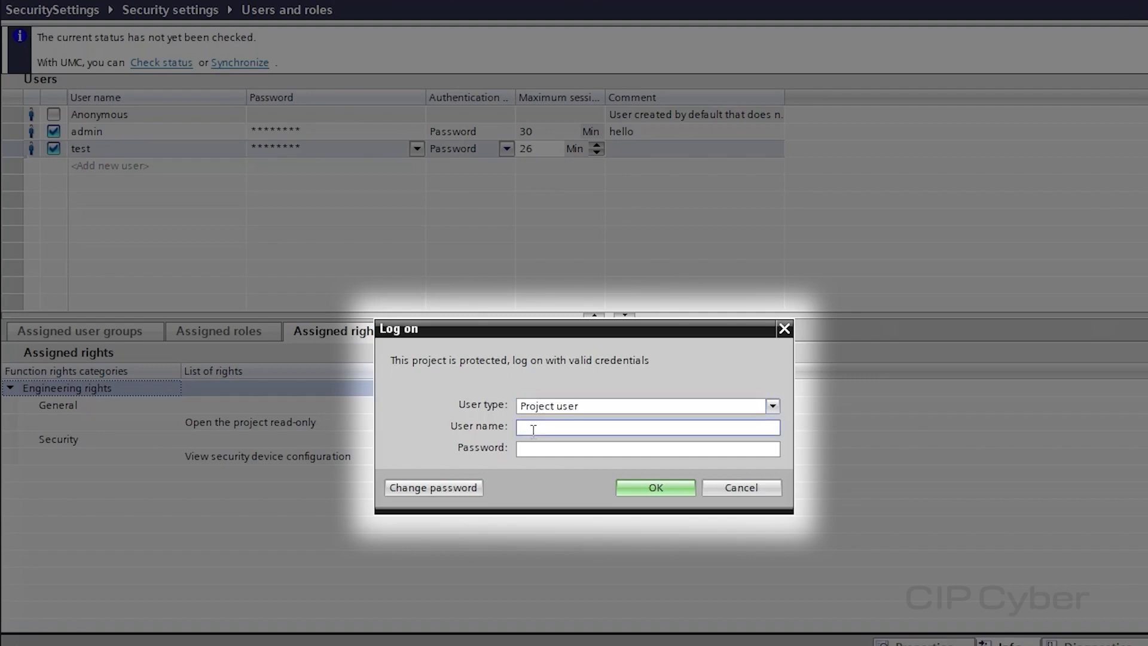
type("test")
left_click(558, 449)
type("*************")
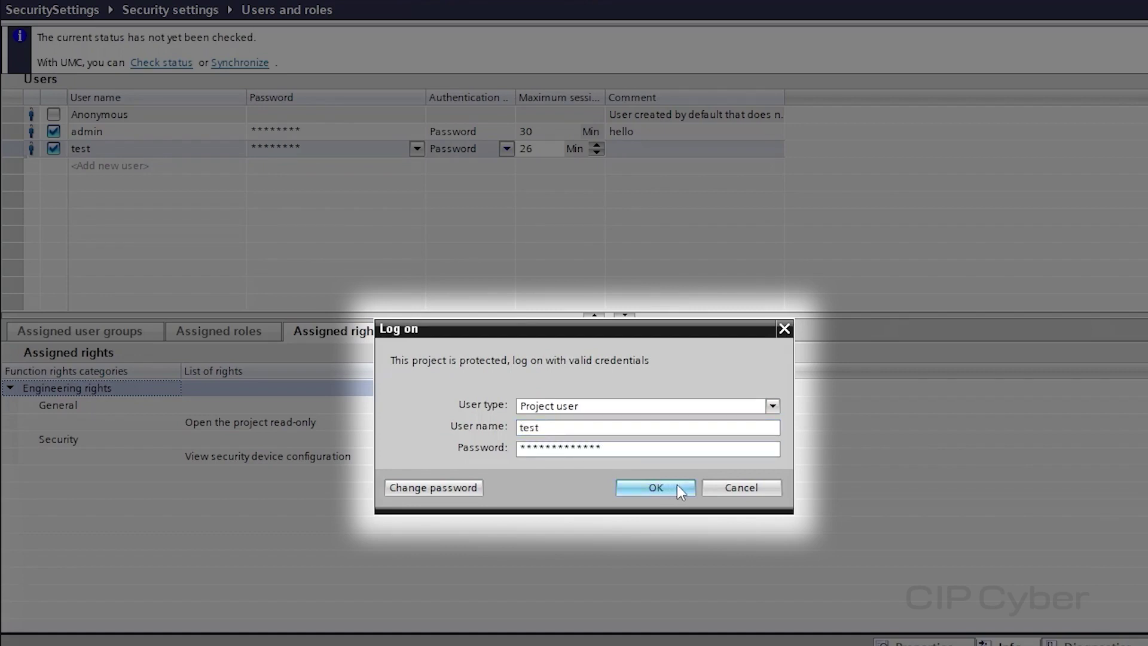
left_click(677, 486)
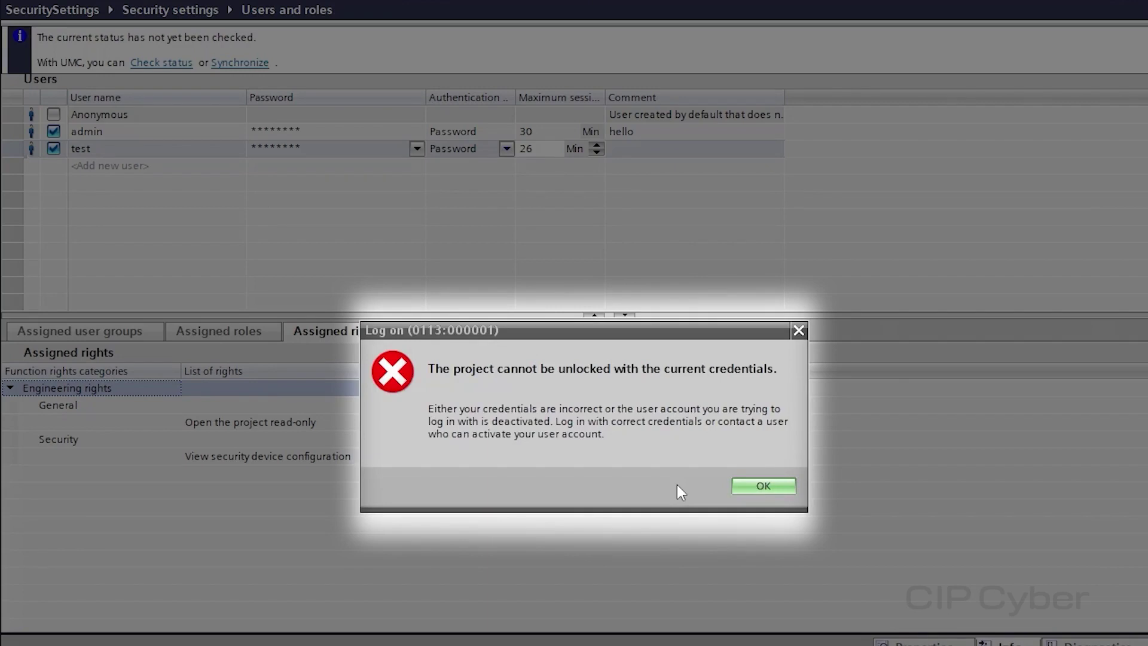
Dismiss the rejected log-on message and log on again as 'test' with the correct password
left_click(784, 486)
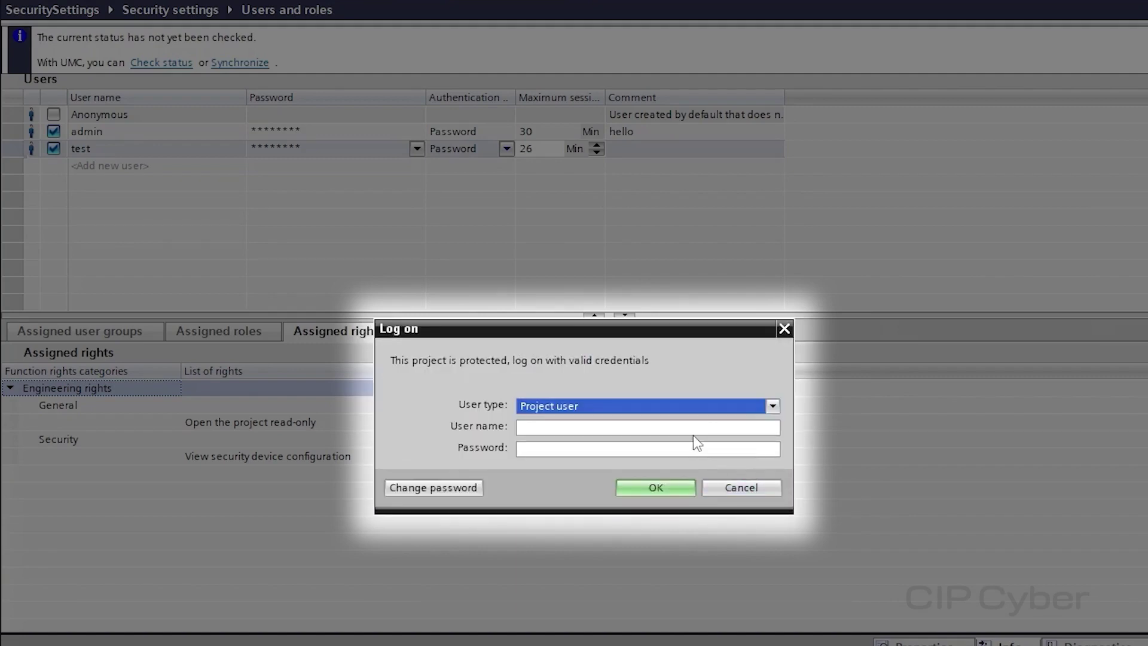
left_click(674, 428)
type("test")
left_click(628, 448)
type("*********")
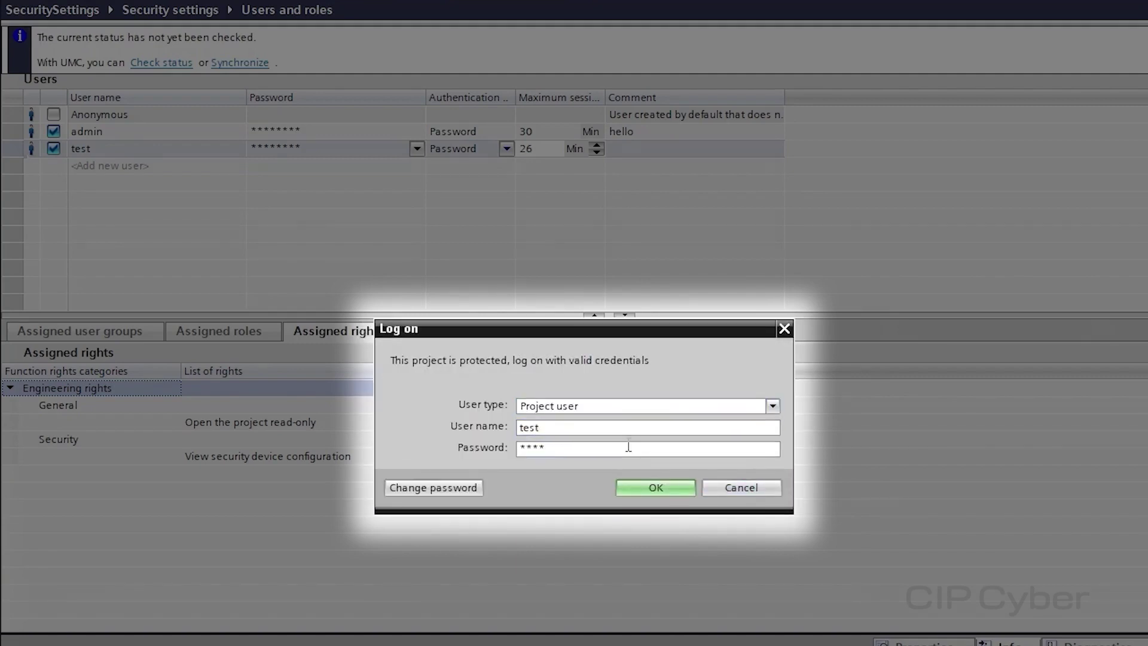
left_click(673, 483)
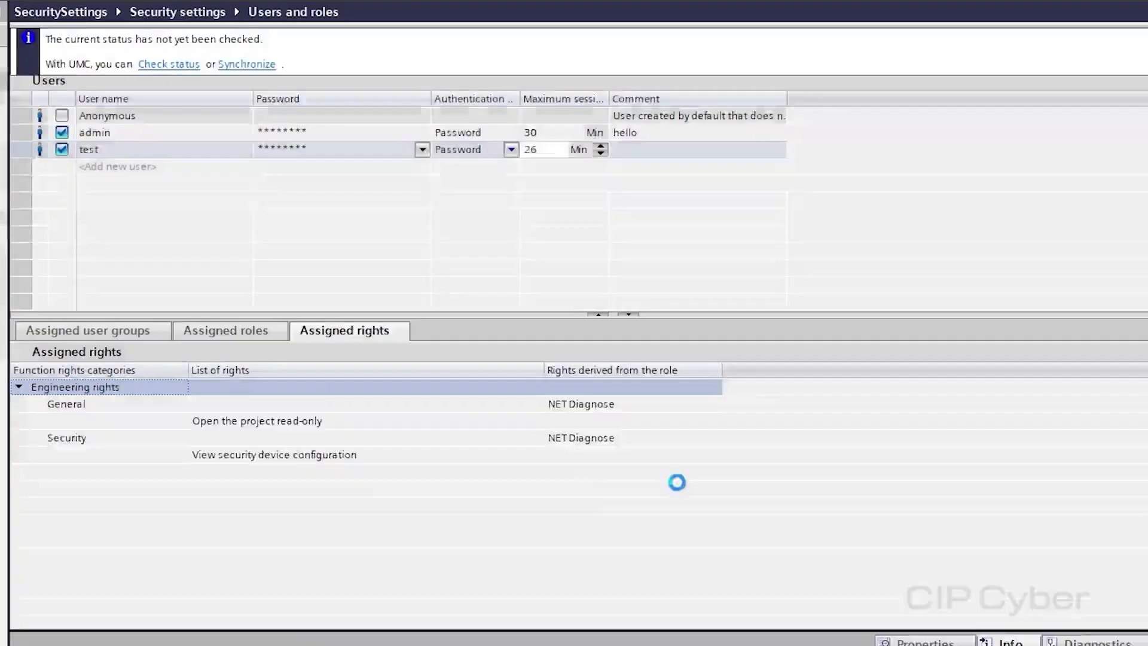
Open the Main [OB1] block from Program blocks in the project tree
double_click(117, 215)
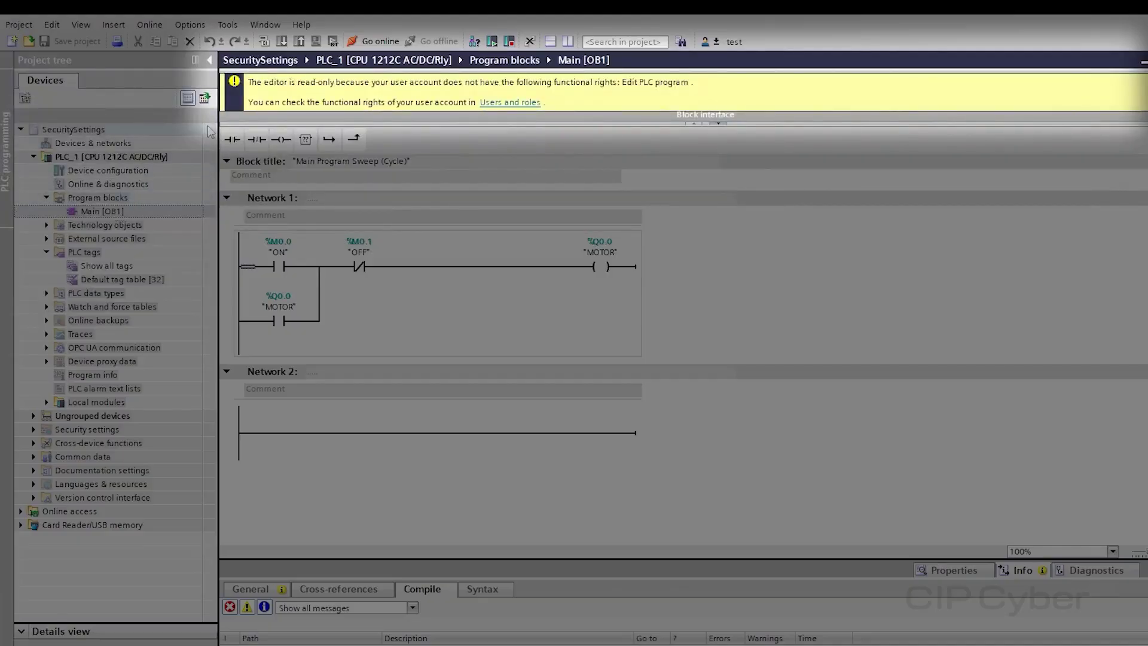